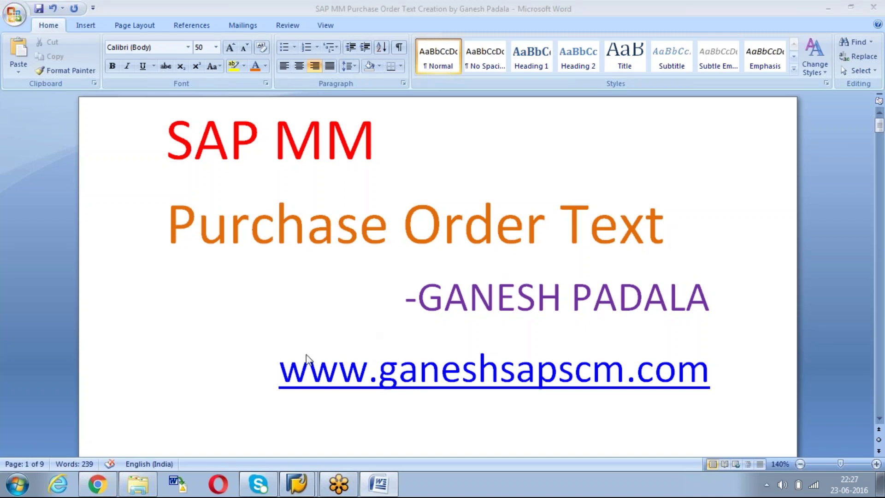
- Return to SAP Easy Access and open the SAP Reference IMG with spro
mouse_move(296, 486)
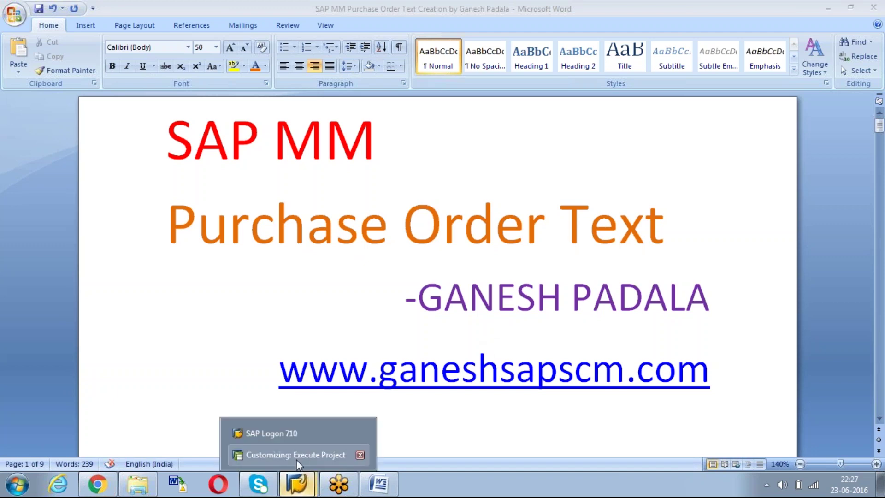
click(310, 452)
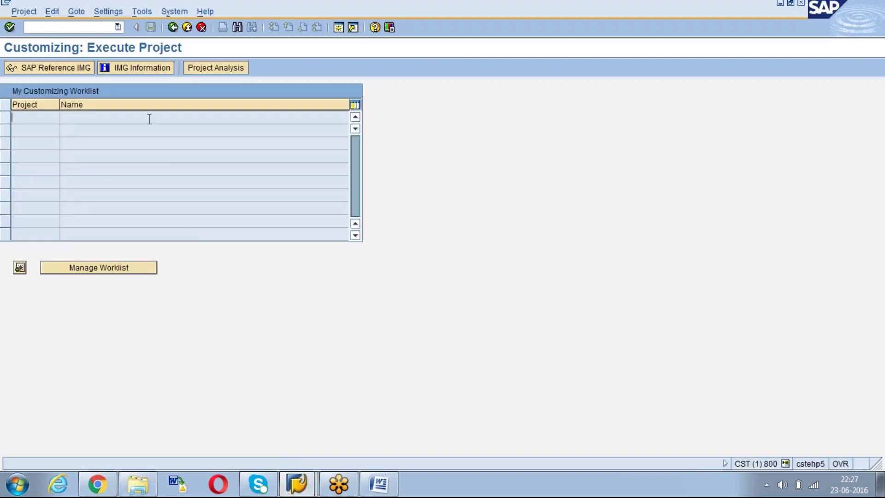
click(172, 28)
text(spro)
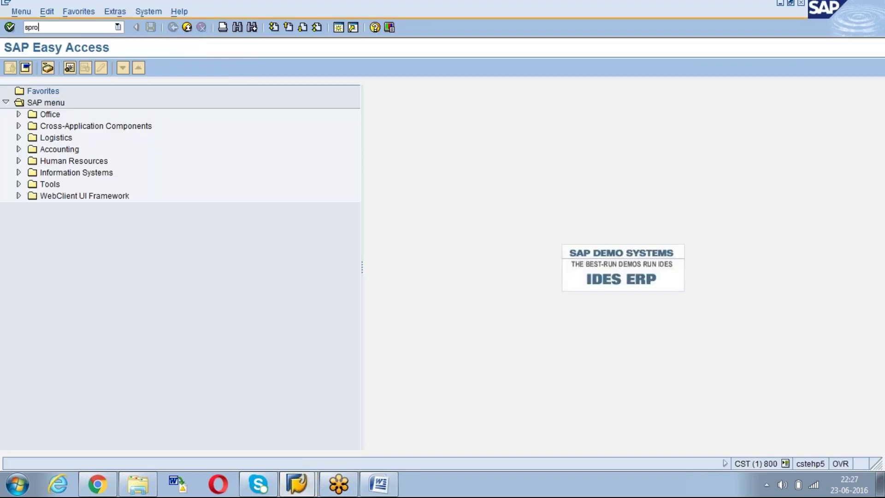
key(Return)
key(F5)
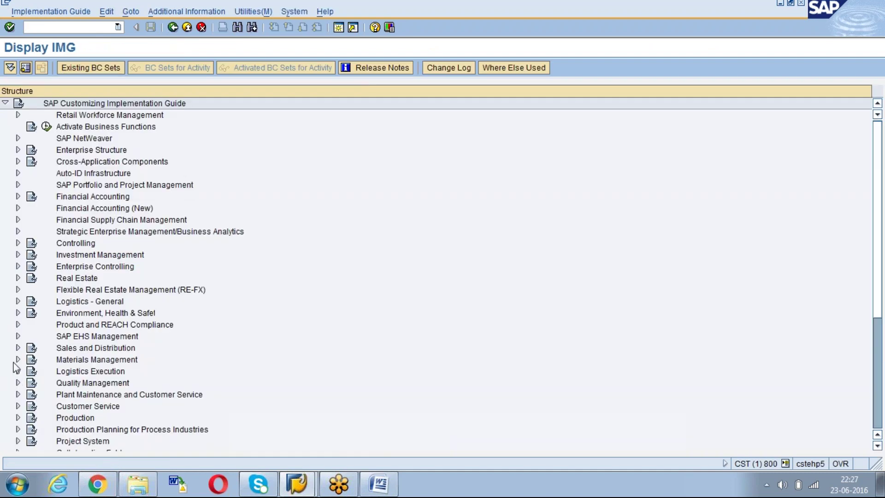
- Expand Materials Management > Purchasing > Purchase Order > Texts for Purchase Orders
click(18, 359)
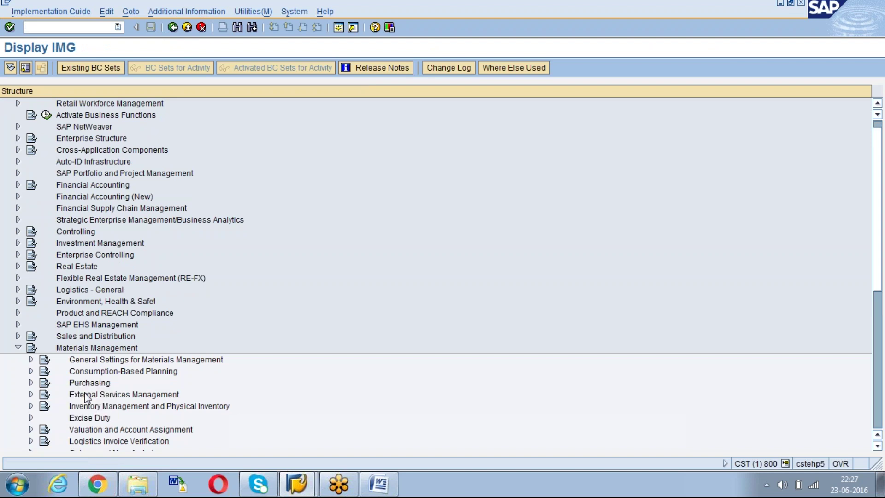
click(88, 383)
click(30, 382)
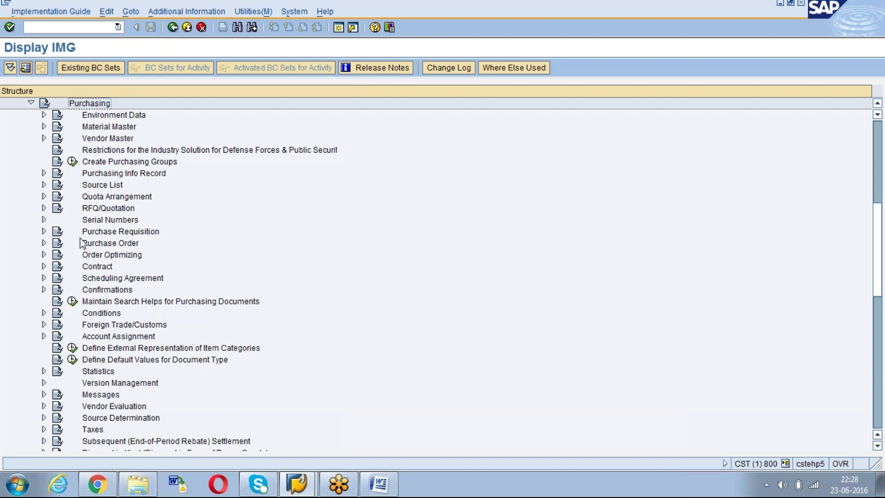
click(98, 244)
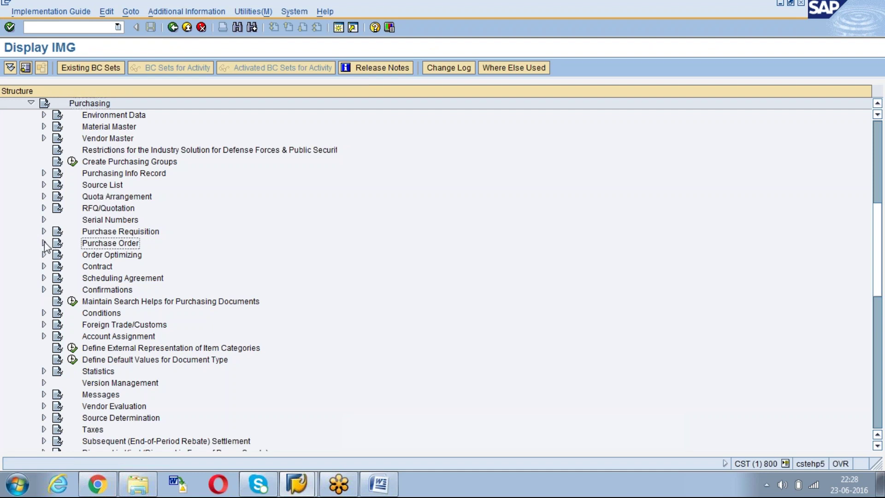
click(44, 242)
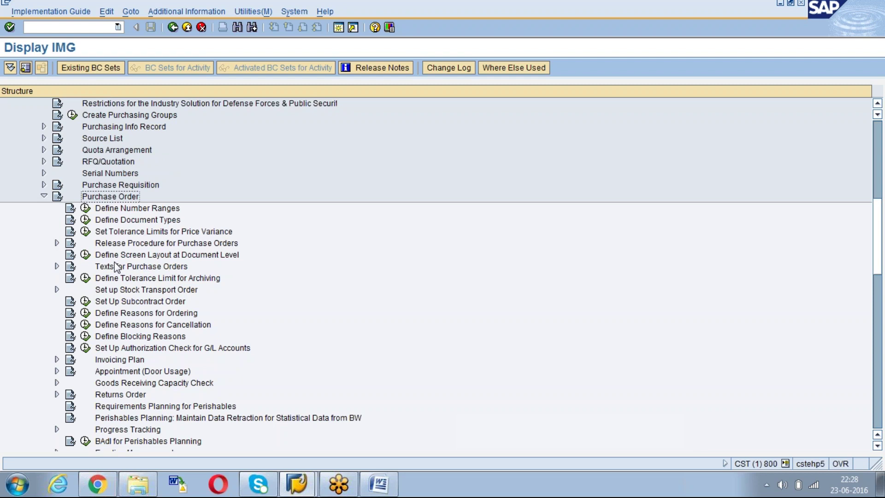
click(128, 267)
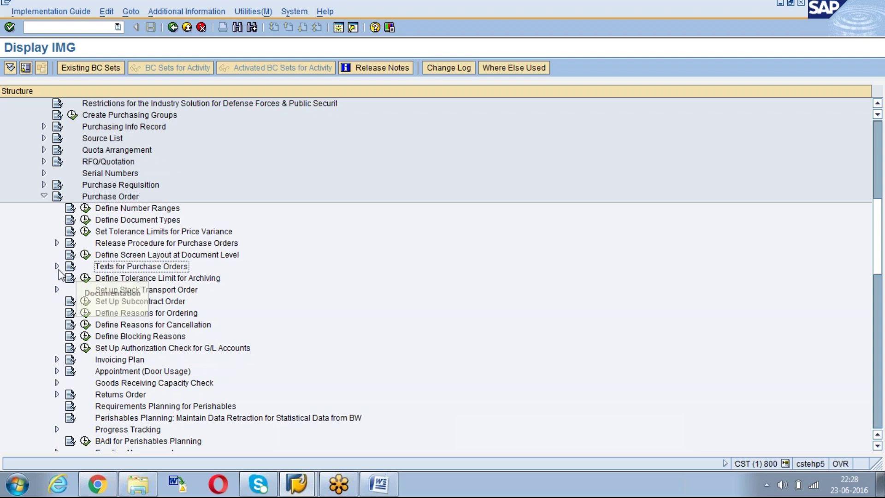
click(56, 266)
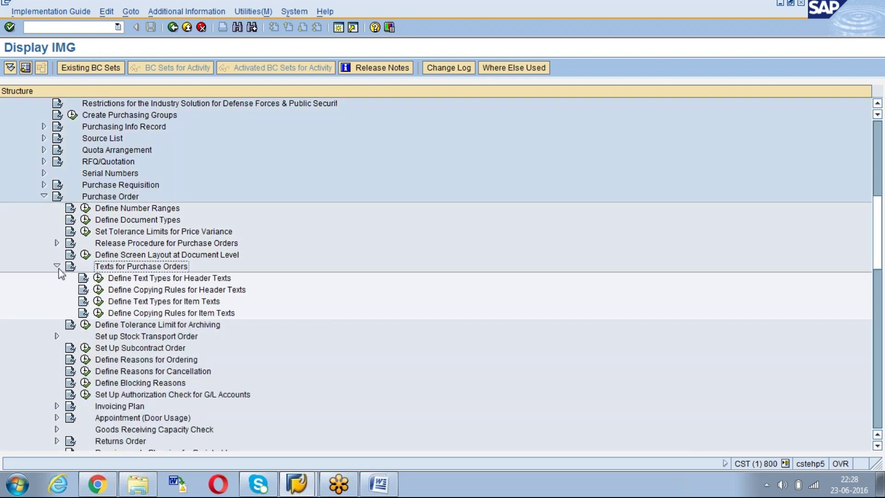
- Run the Define Text Types for Header Texts activity
click(207, 280)
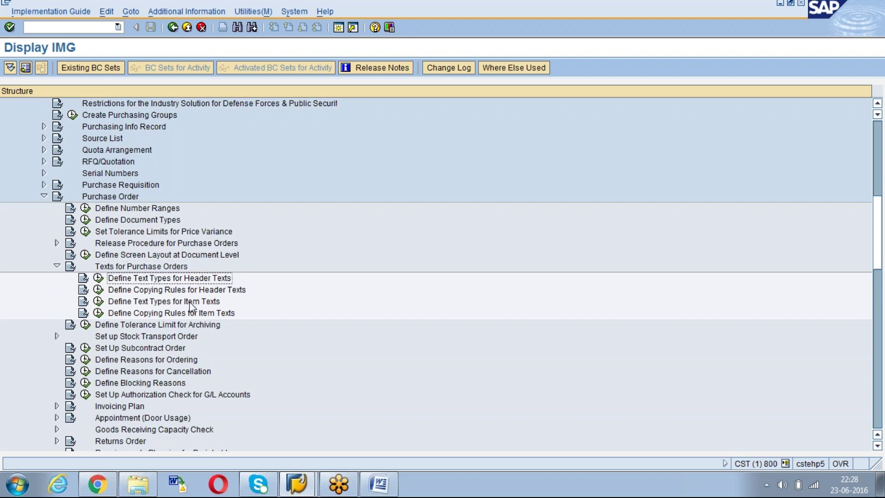
click(196, 302)
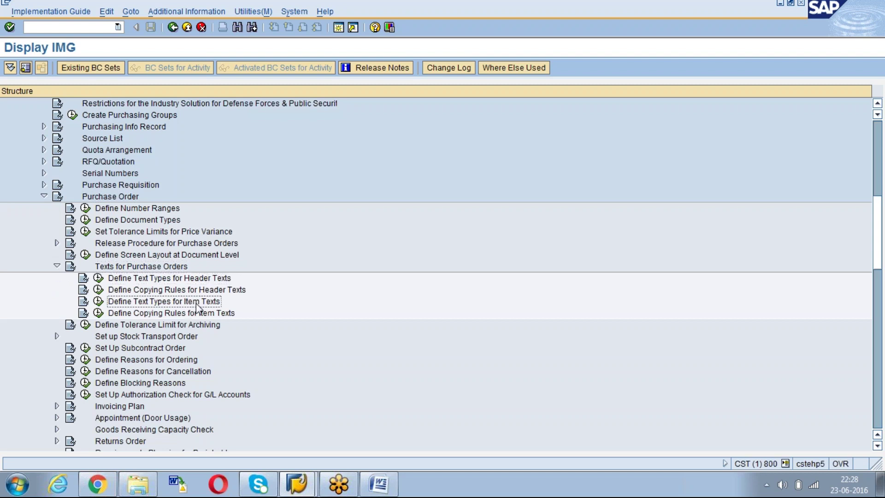
click(176, 279)
click(99, 279)
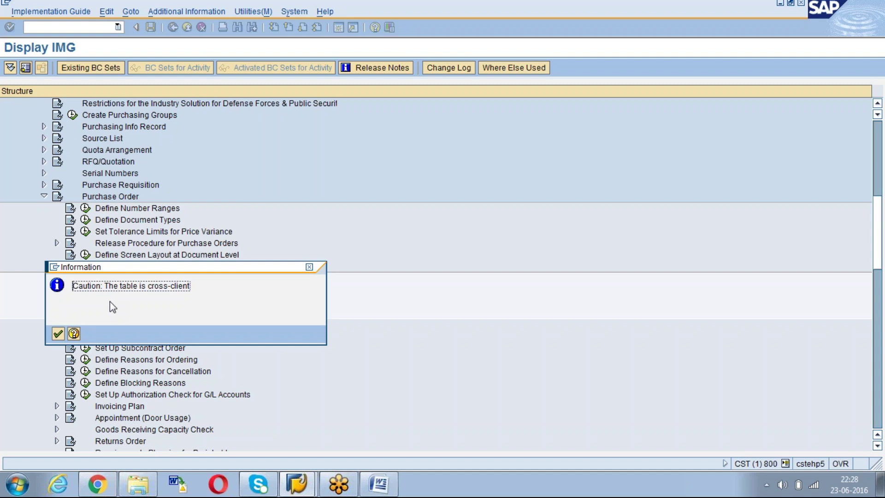
- Acknowledge the cross-client caution to open the header text types table
click(57, 334)
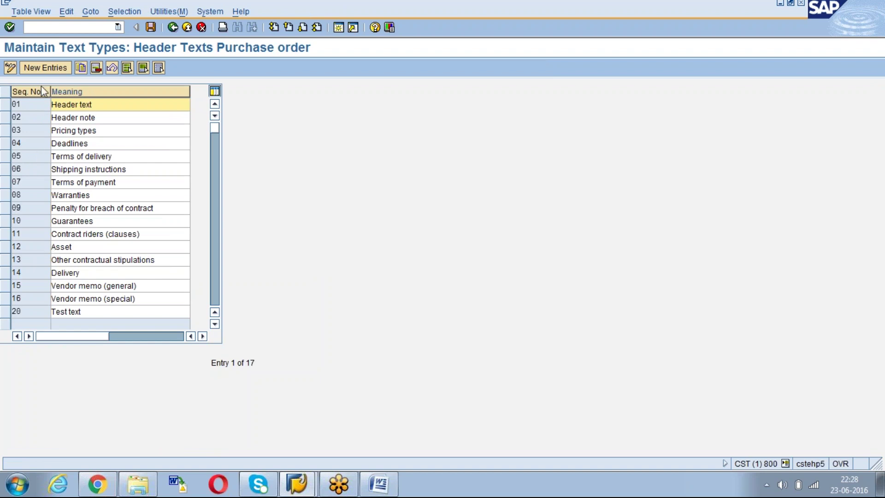
- Add header text type 17 'Learning Text', accepting the namespace warning
click(49, 68)
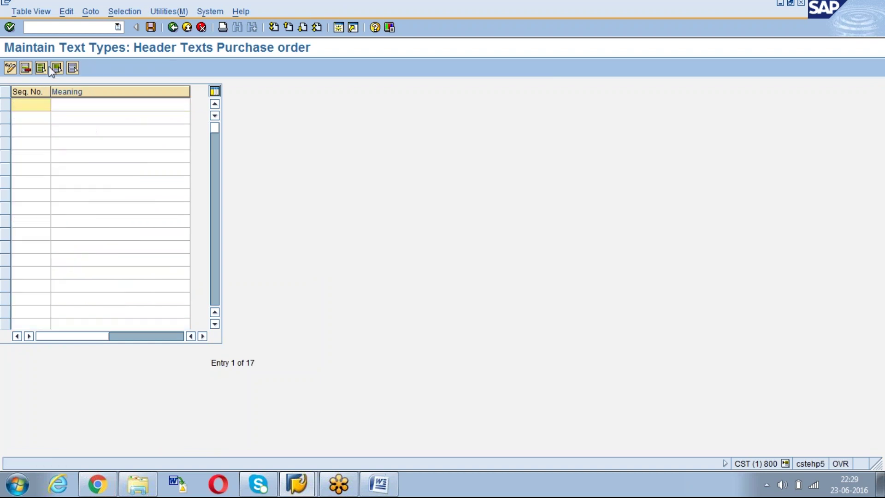
text(1)
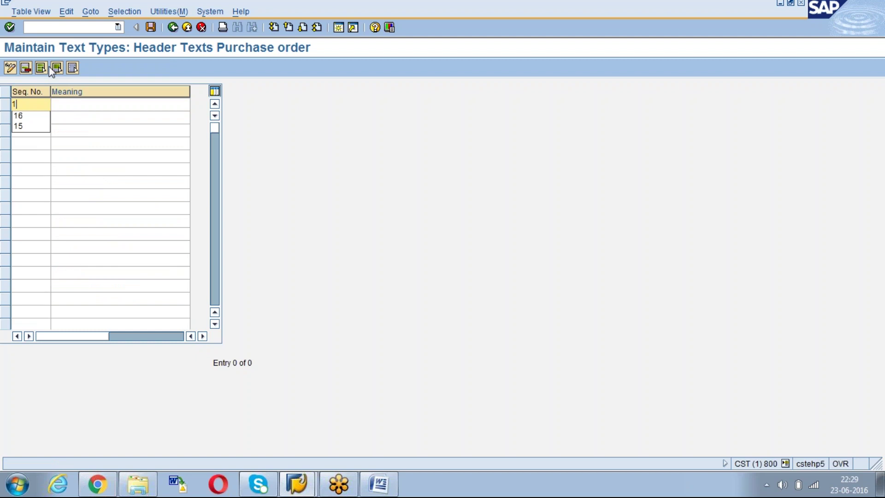
text(7)
key(Tab)
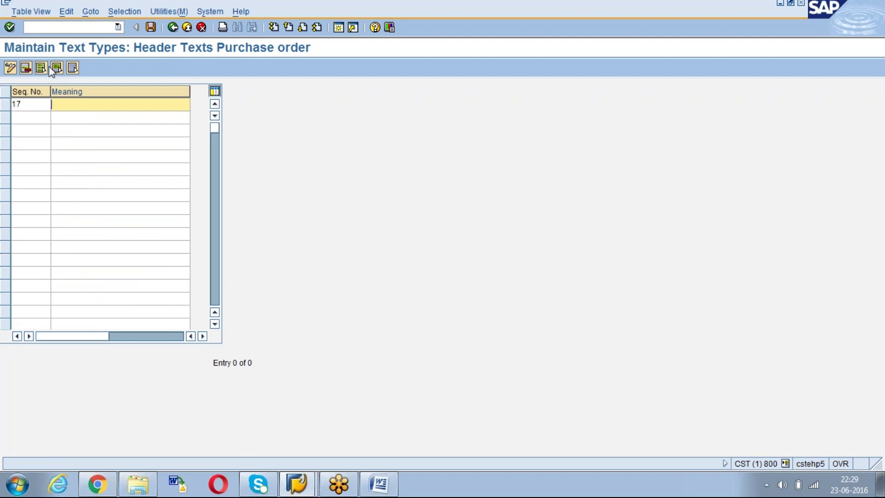
text(Learning Text)
key(Return)
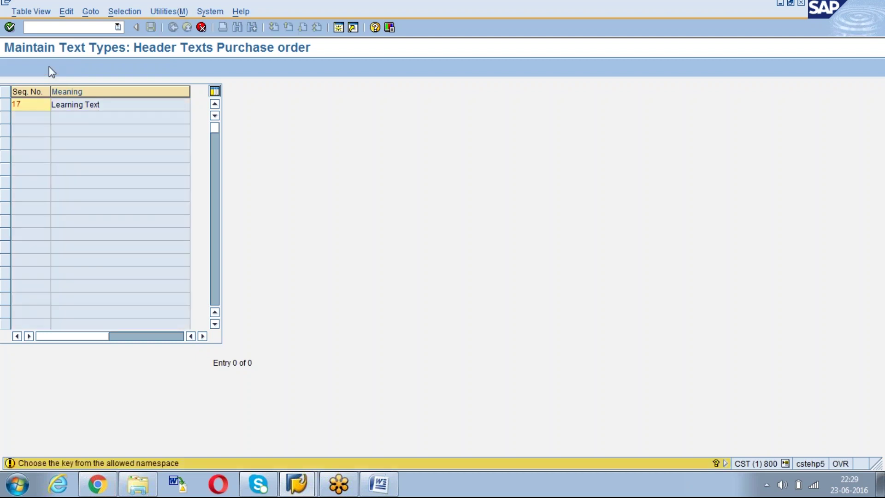
key(Return)
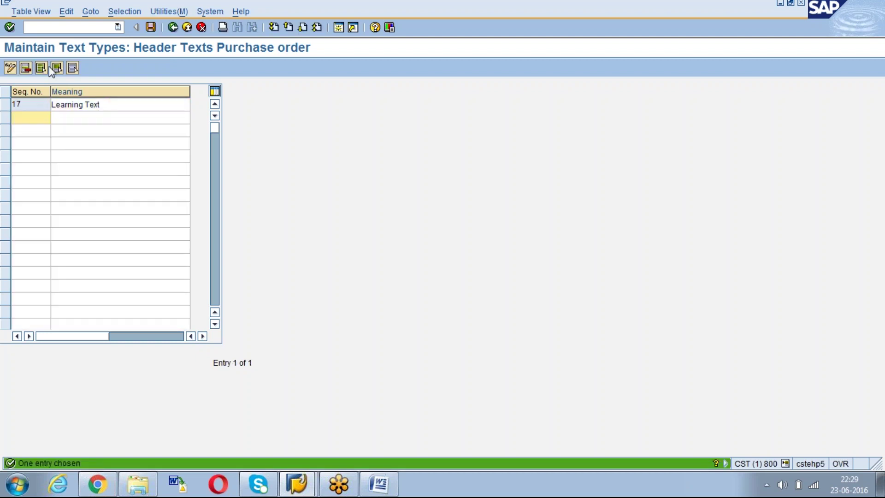
- Save header text type 17 to a workbench request and return to the IMG tree
click(148, 28)
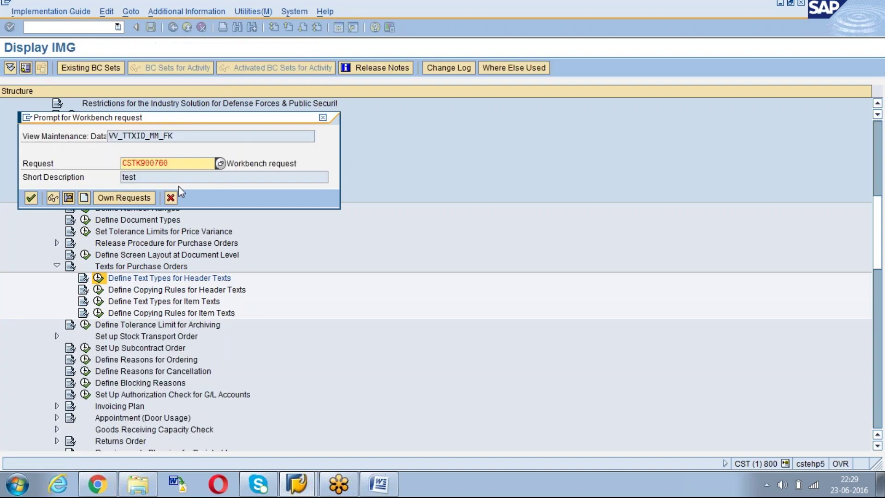
click(228, 164)
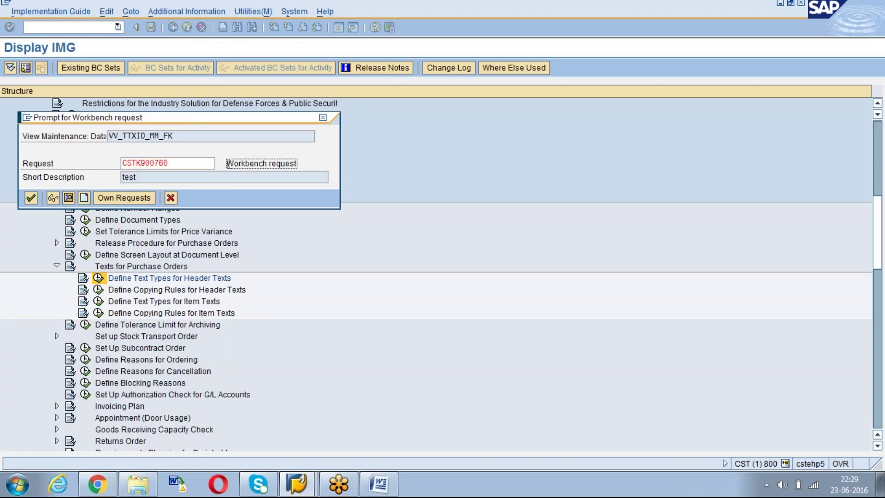
drag(229, 164, 297, 165)
click(305, 175)
drag(227, 164, 304, 165)
click(310, 165)
drag(227, 164, 294, 173)
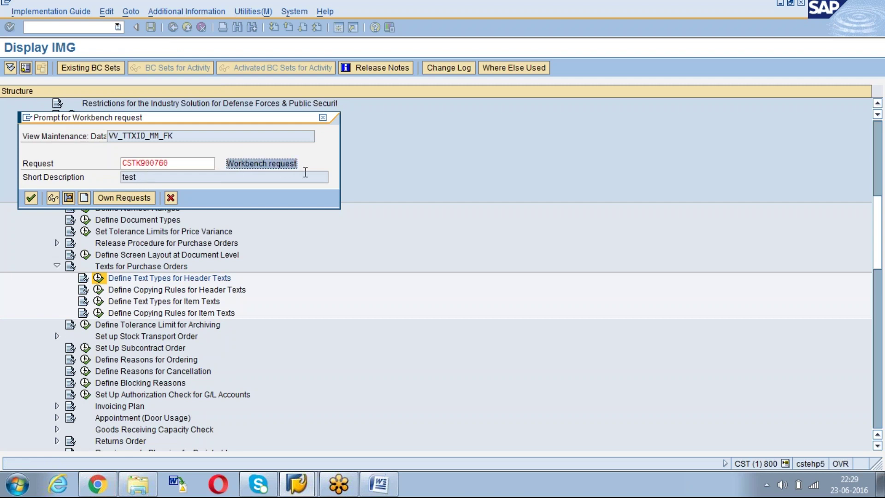
click(305, 173)
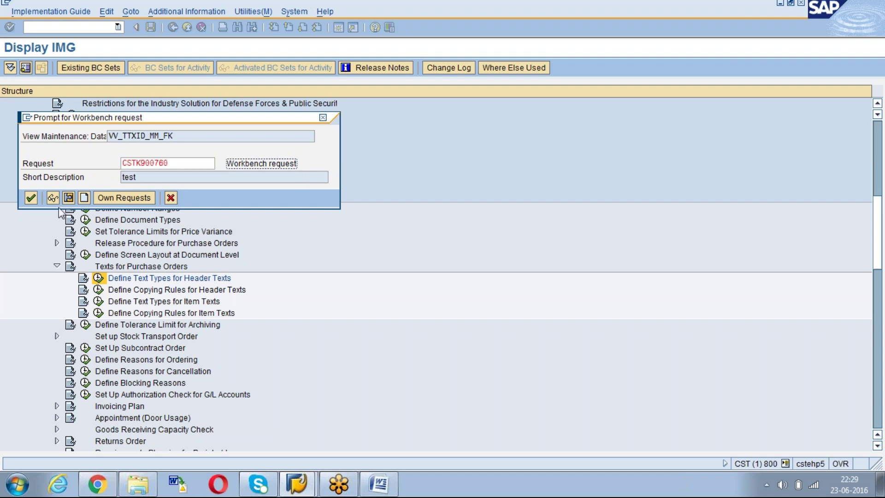
click(30, 198)
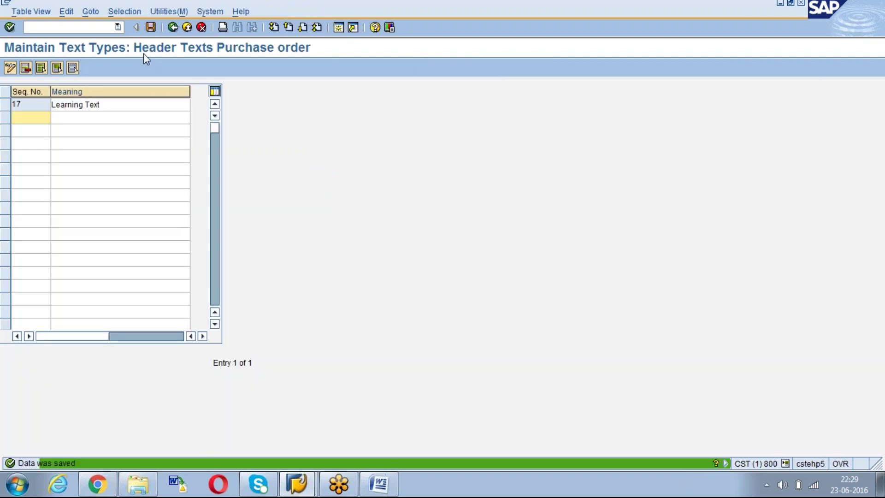
click(174, 29)
click(177, 31)
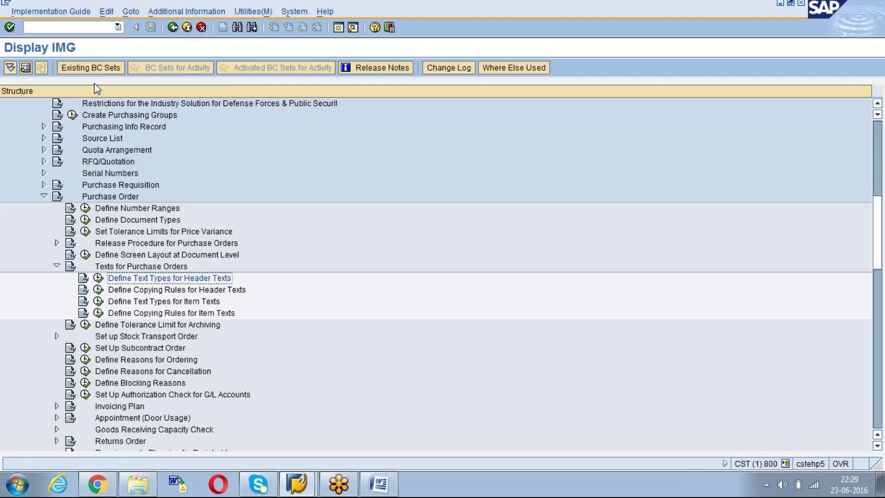
- Start Create Purchase Order (ME21N) in a new session
click(335, 28)
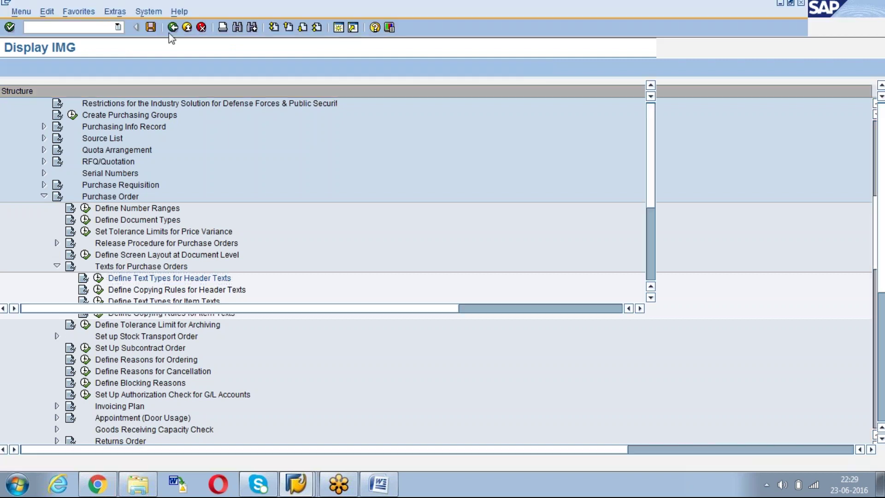
text(ME21N)
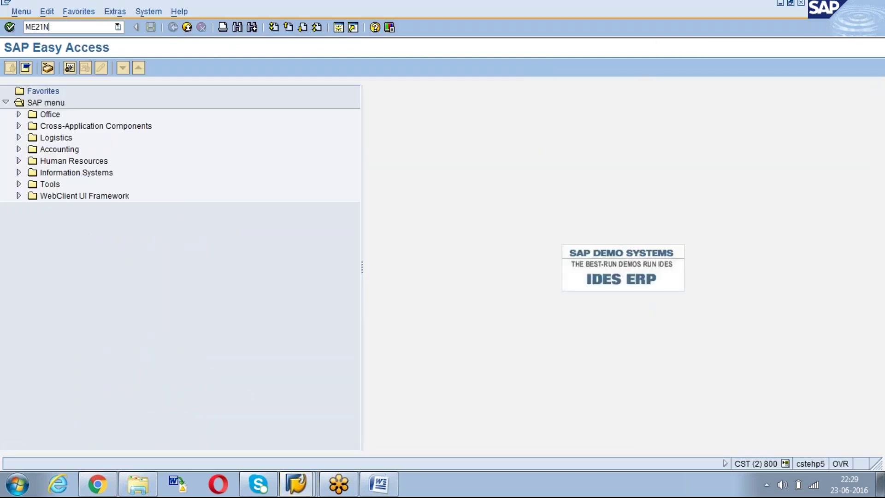
key(Return)
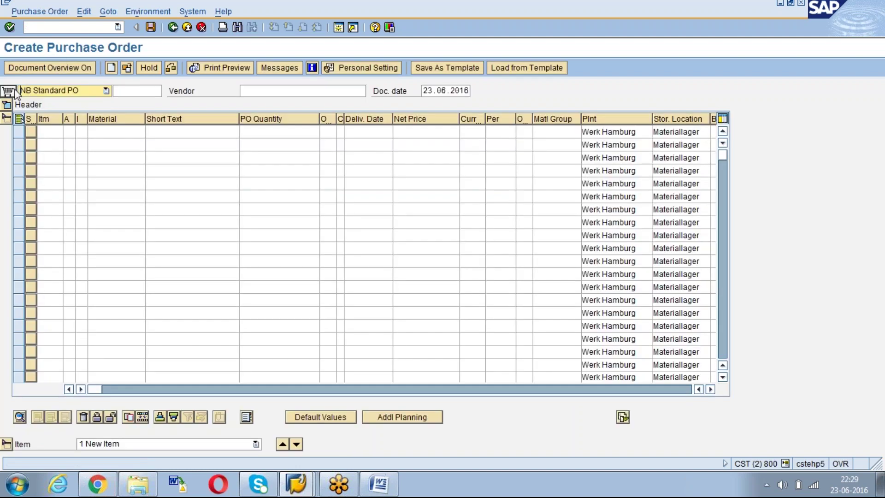
- In the header Texts tab, select the Learning Text header text type
click(6, 105)
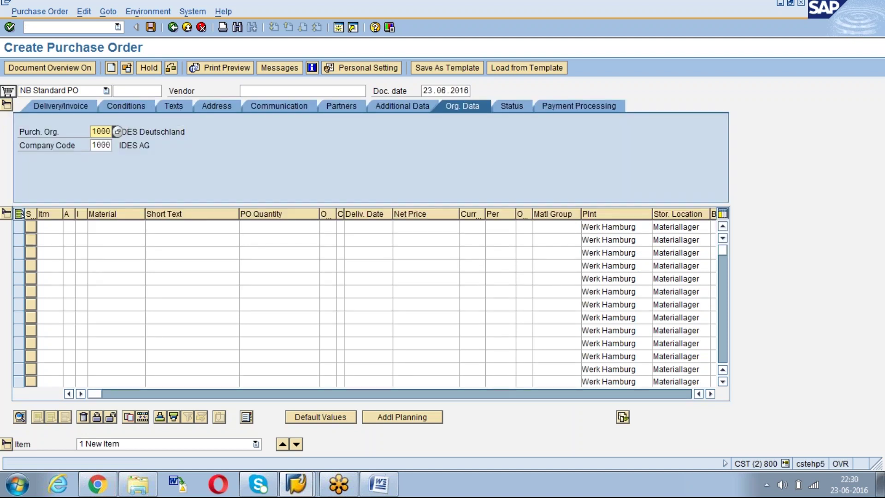
click(173, 106)
click(133, 175)
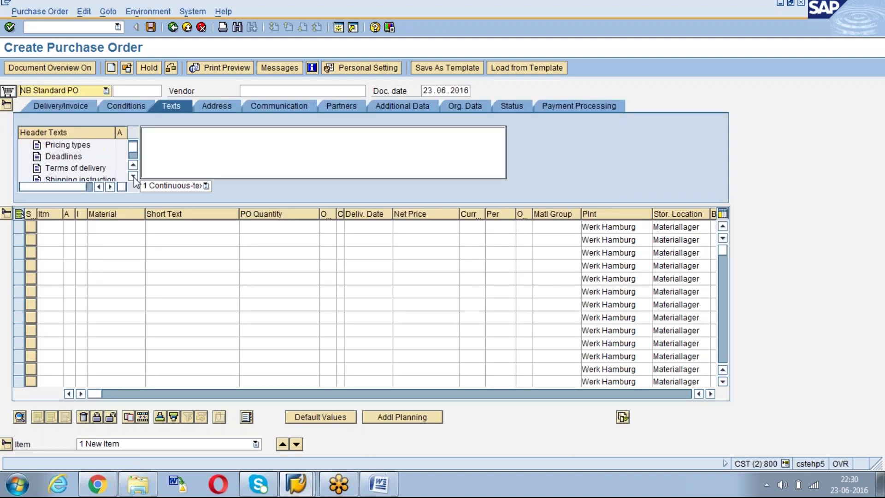
click(132, 175)
click(133, 175)
click(133, 176)
click(78, 157)
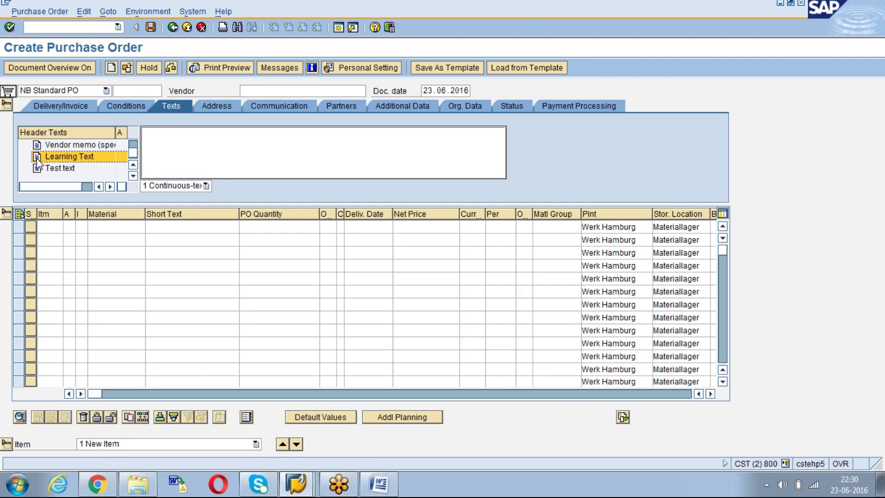
click(170, 150)
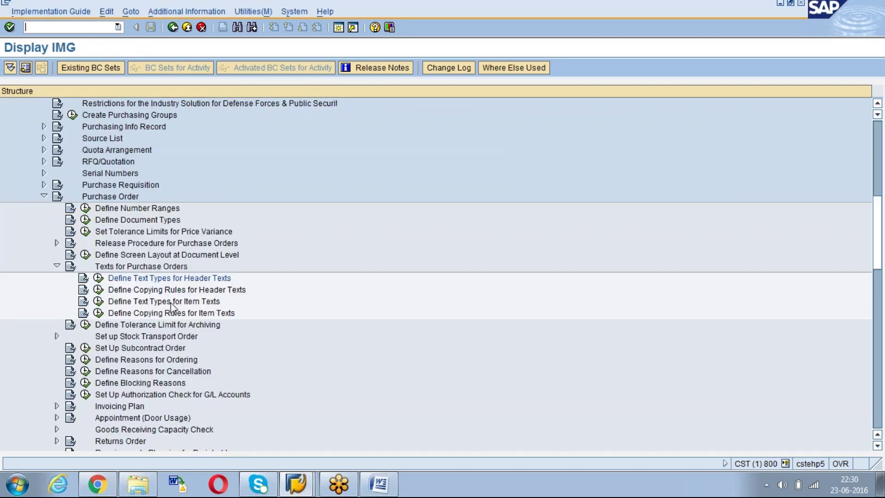
- Add item text type 06 'Test Item Text' in Define Text Types for Item Texts
click(98, 301)
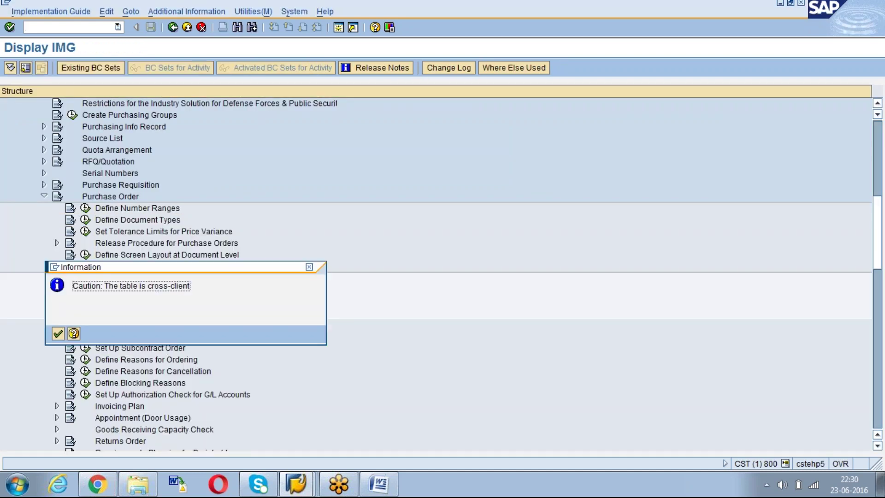
key(Return)
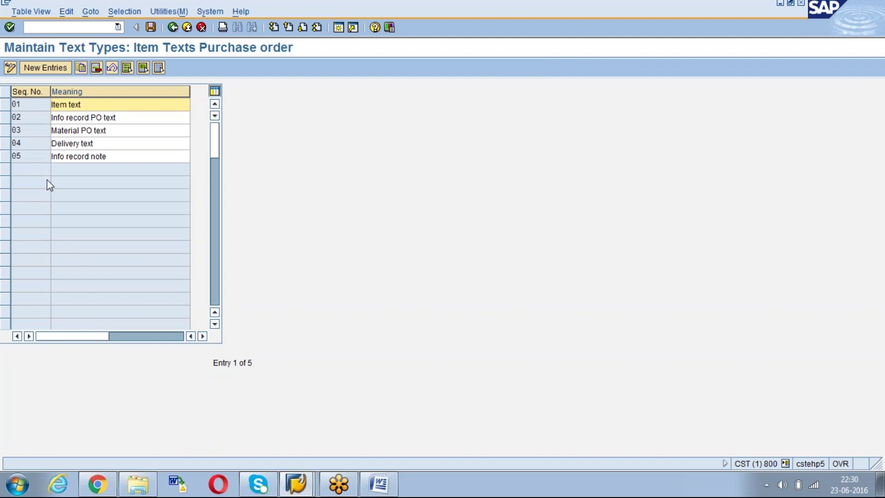
click(32, 70)
text(0)
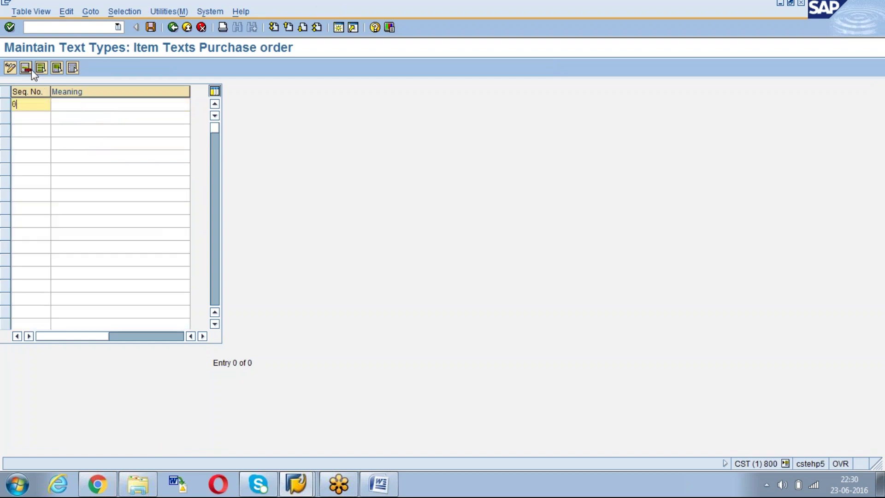
text(6)
key(Tab)
text(T)
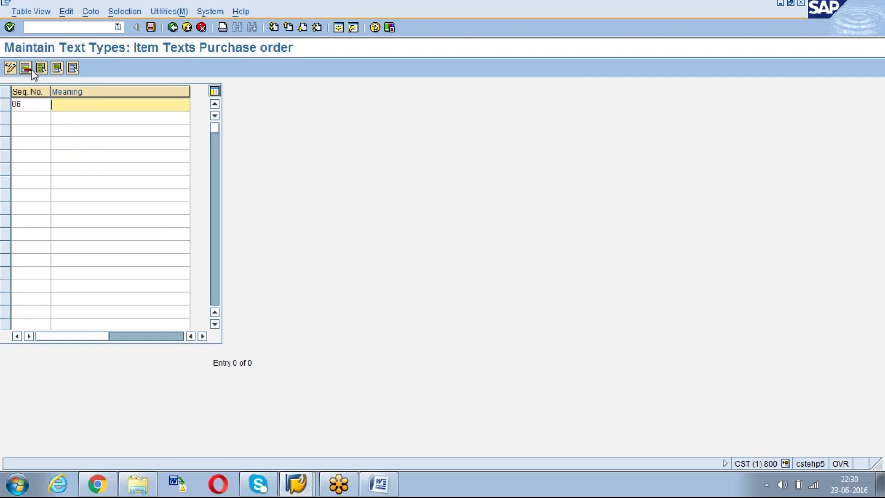
text(est Item Text)
key(Return)
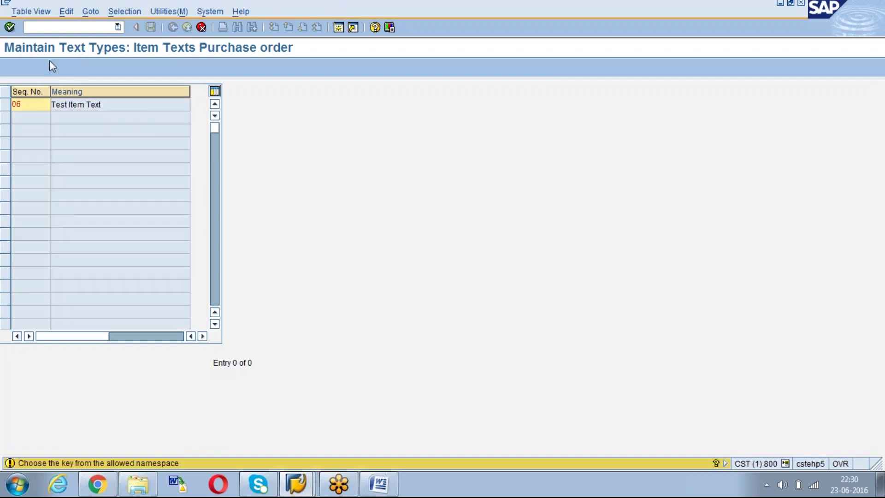
key(Return)
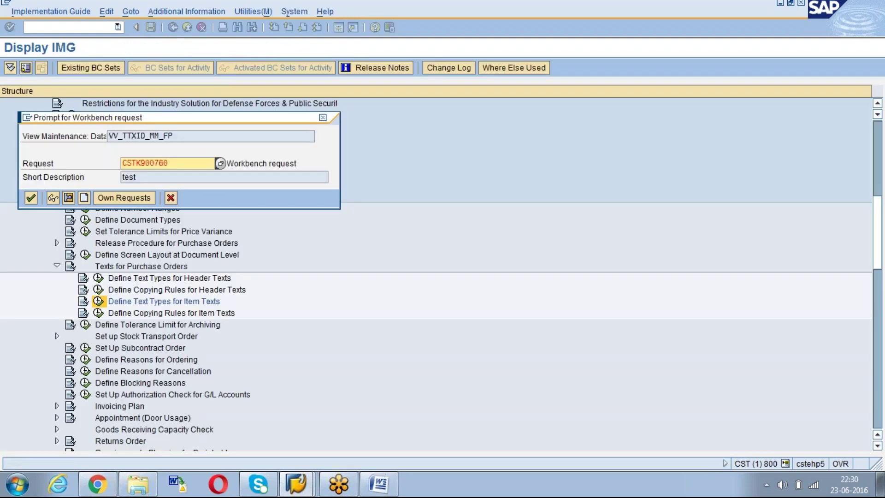
- Save the item text type to the workbench request and go back to the IMG tree
key(Return)
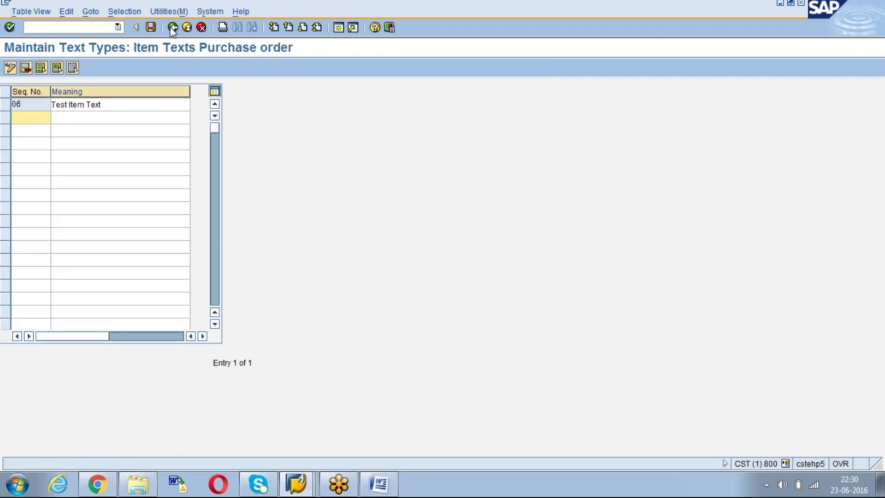
click(173, 28)
click(173, 27)
- Restart the purchase order and enter vendor 1000
key(alt+Tab)
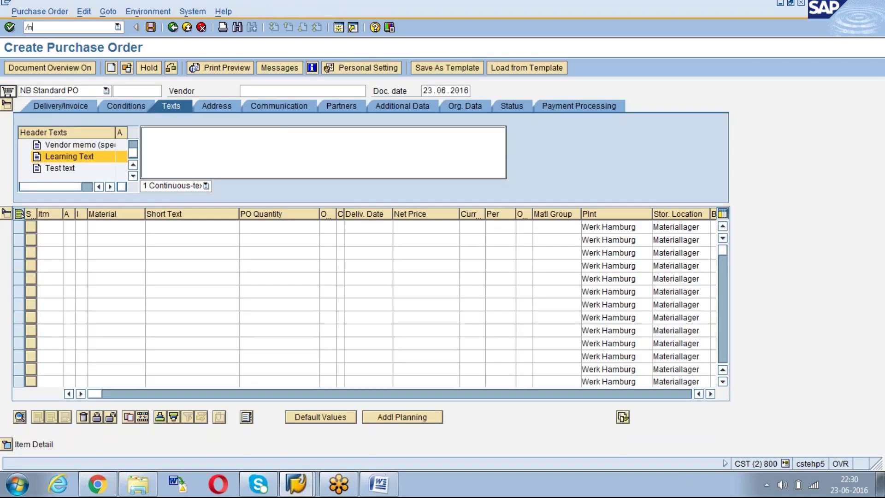
key(Return)
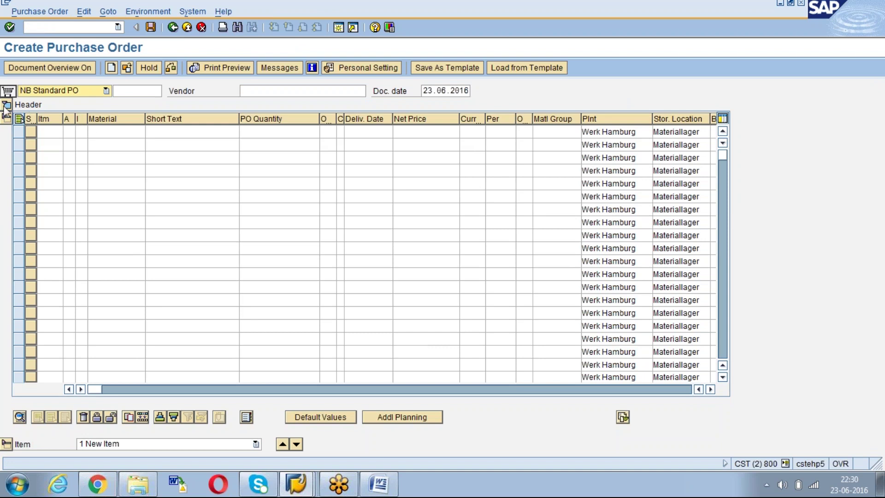
click(7, 106)
click(248, 89)
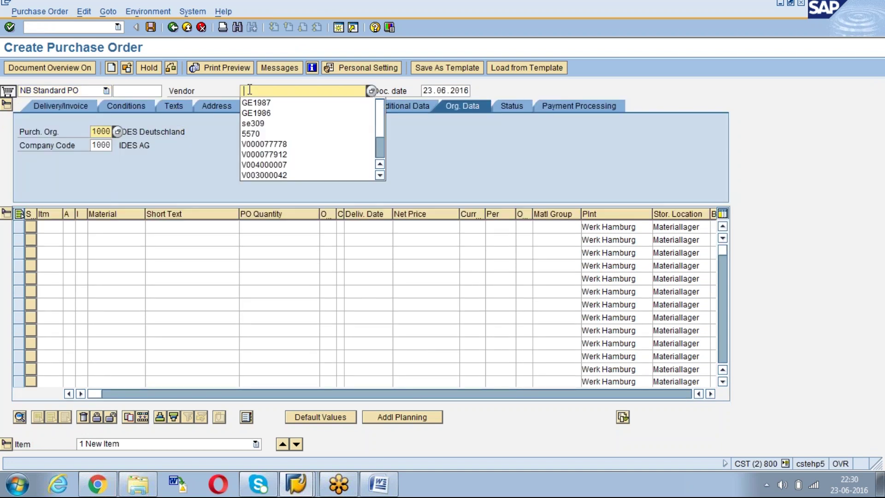
text(1)
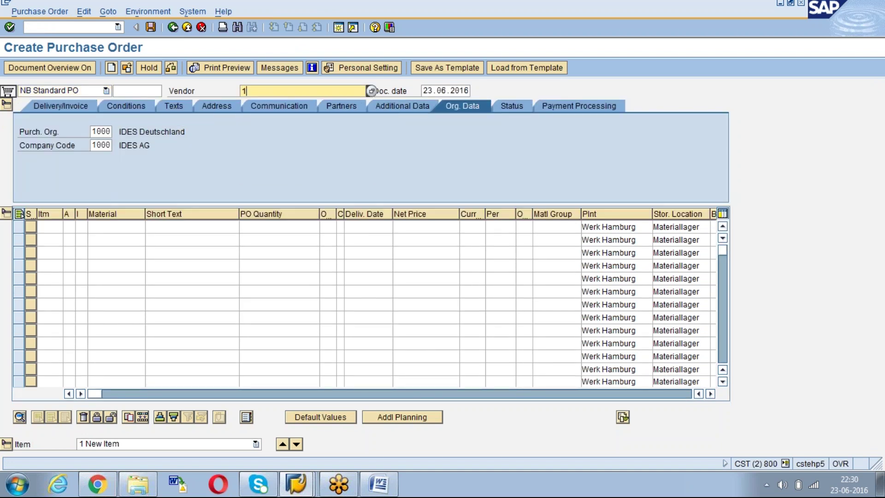
text(000)
key(Return)
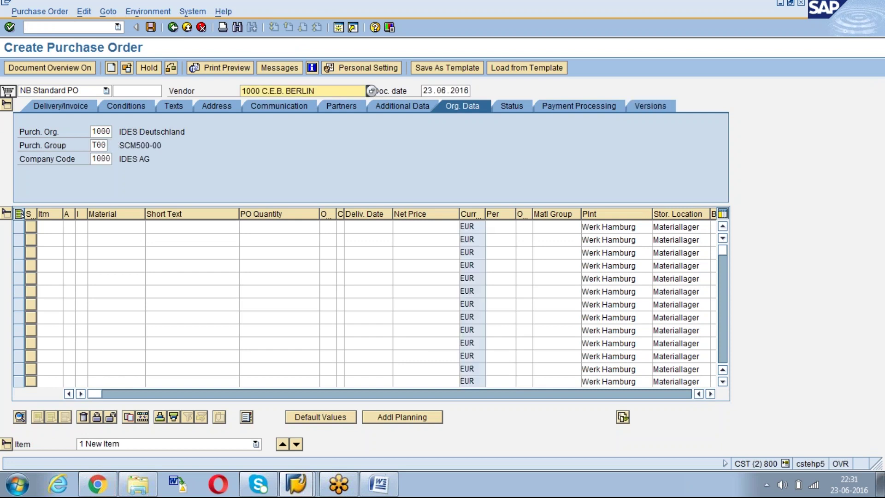
- Enter material 2877 for item 10, then clear it after the nonexistent-material error
click(92, 237)
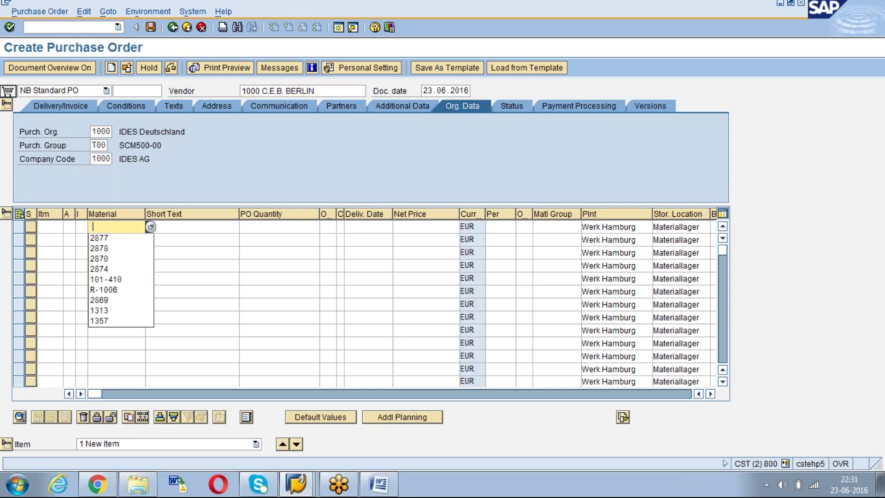
click(97, 237)
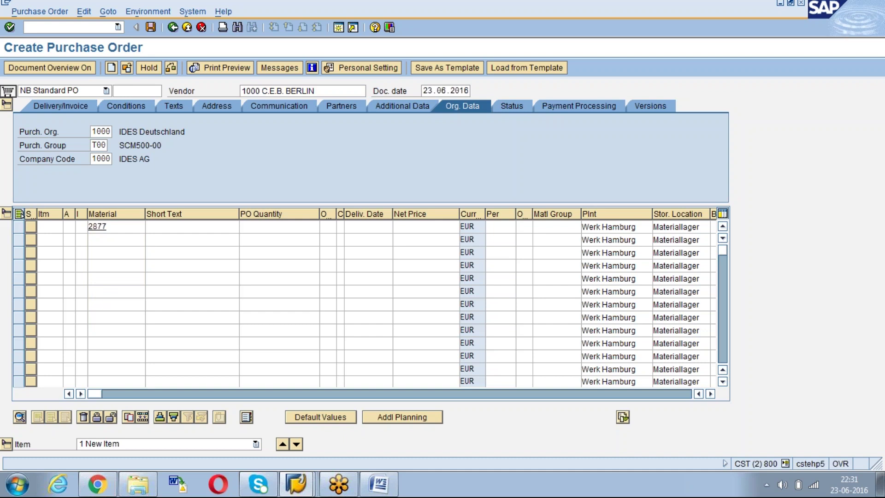
key(Return)
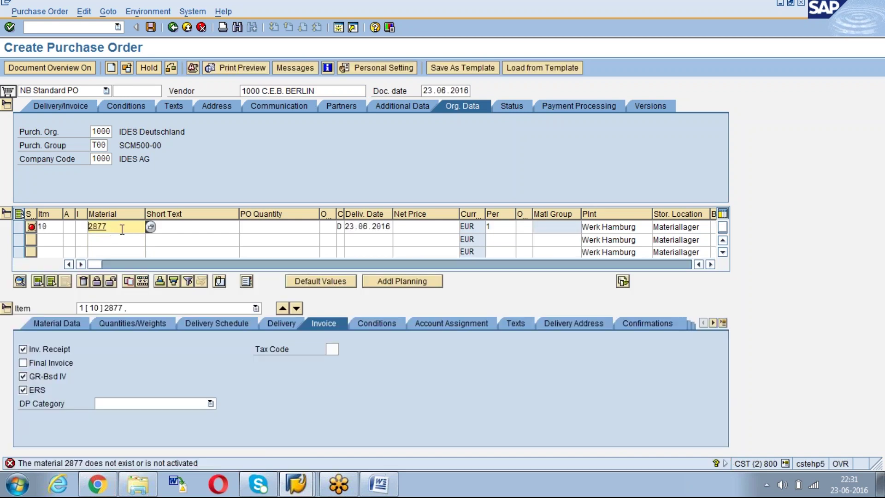
key(BackSpace)
key(BackSpace)
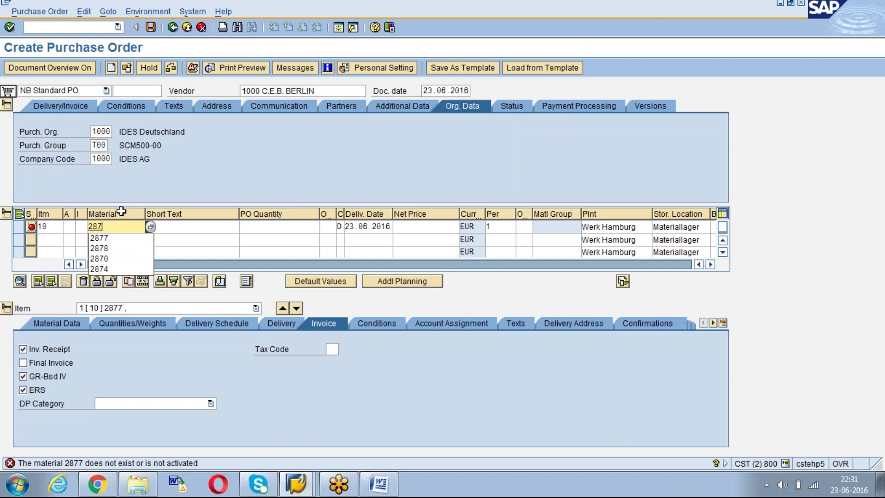
key(Escape)
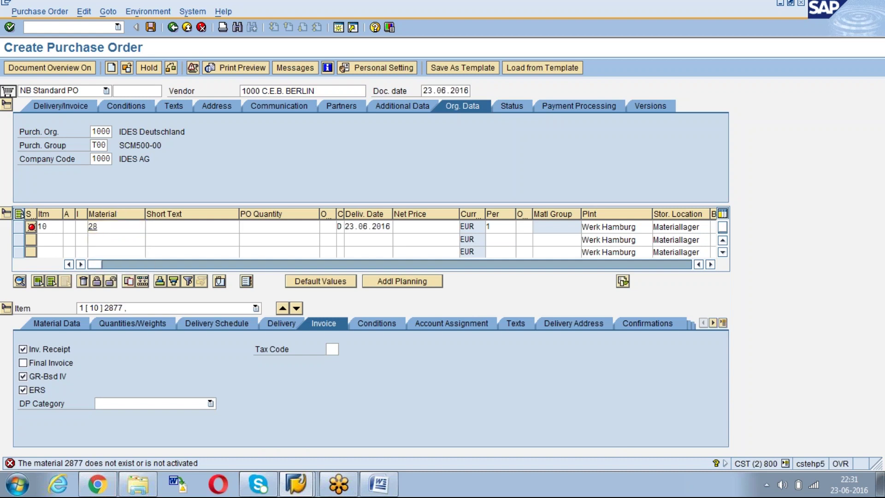
- Search materials by plant and description in plant 1000 and take ADJUSTING NUT.IPT for item 10
key(F4)
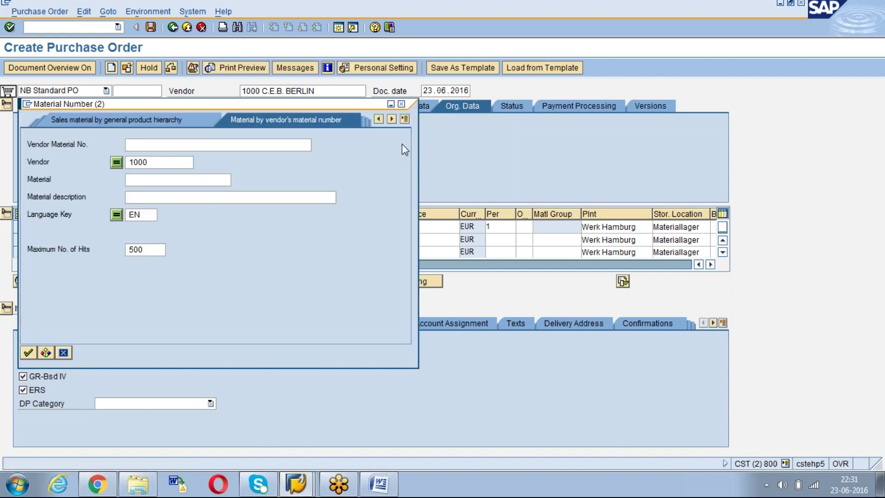
click(405, 118)
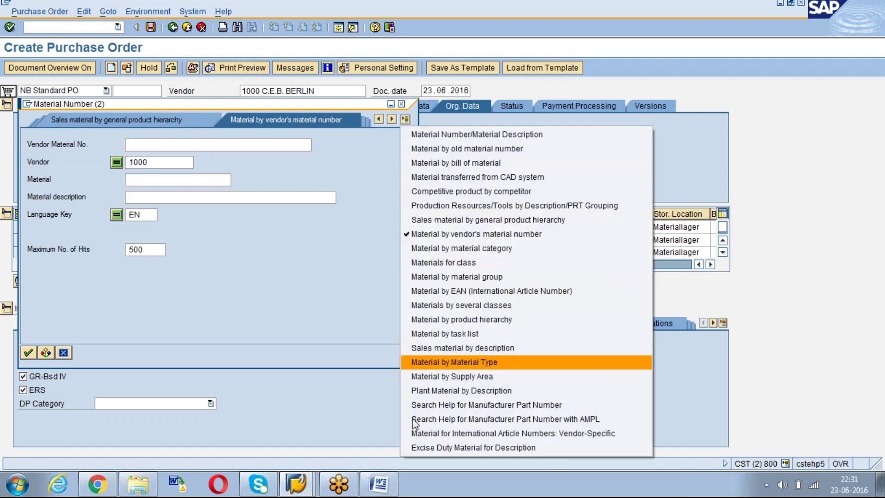
click(425, 389)
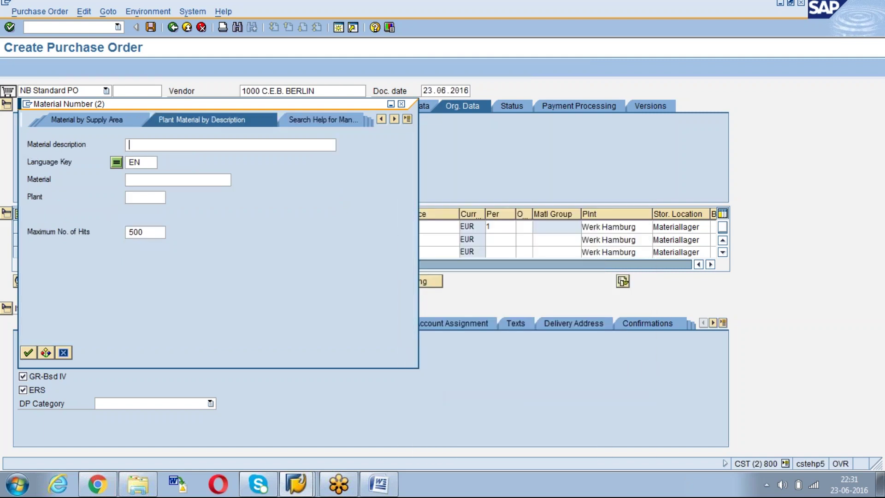
click(144, 198)
text(1000)
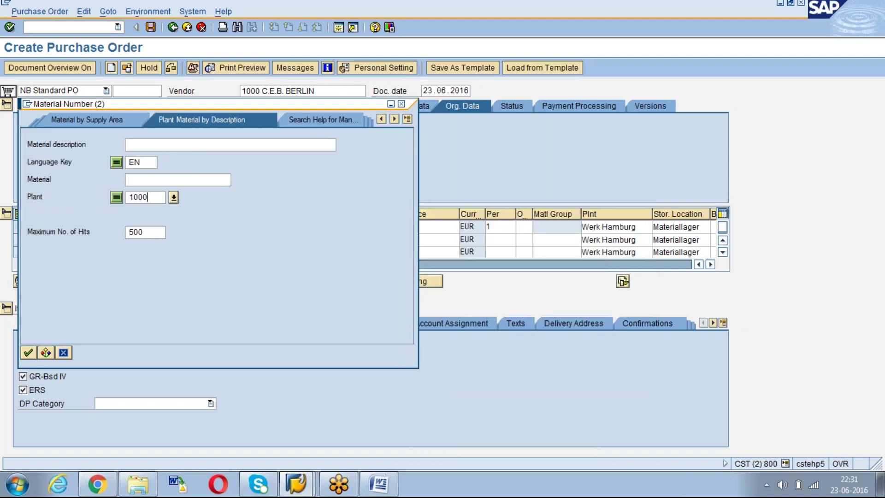
key(Return)
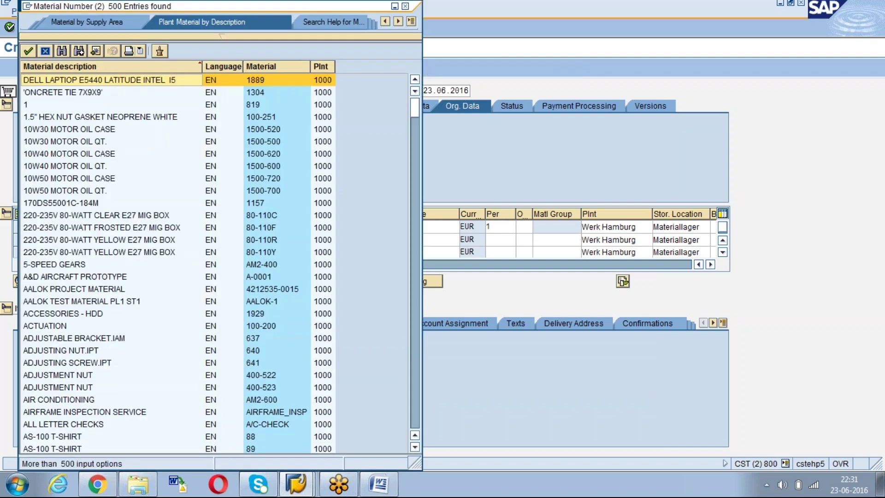
click(259, 349)
double_click(259, 349)
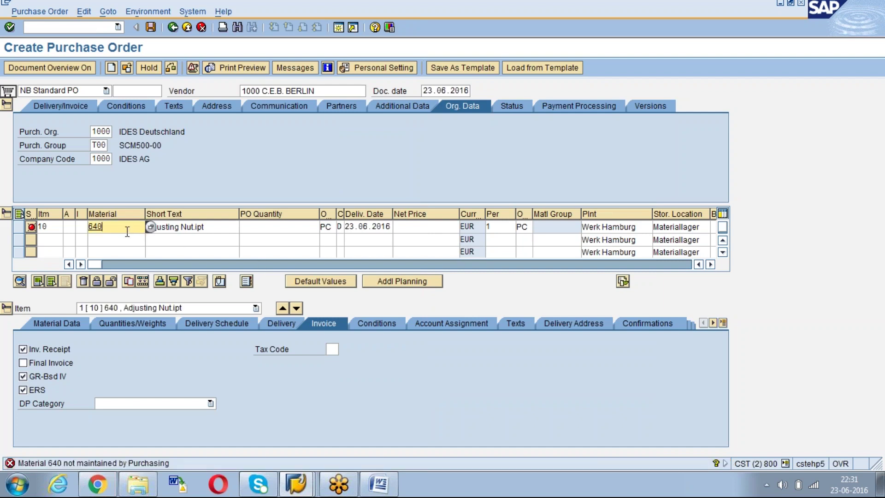
- Search plant 1000 again and set item 10's material to 400-300 SHAFT
key(F4)
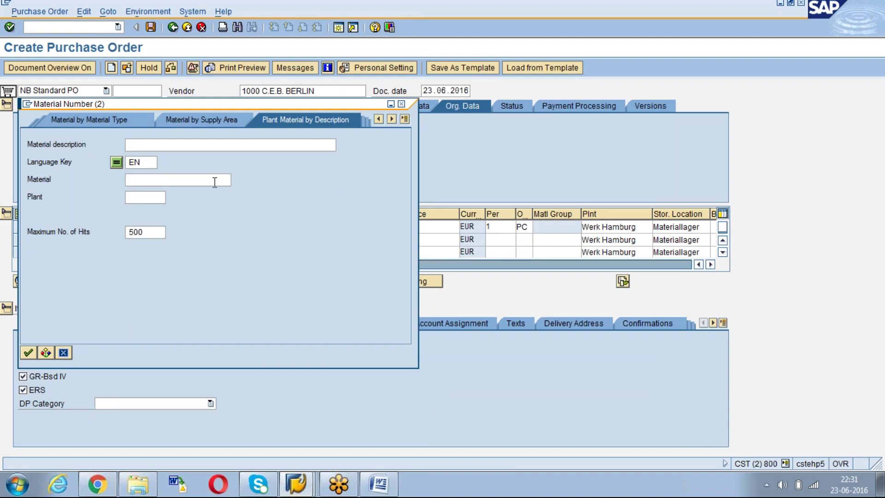
click(143, 198)
text(1000)
key(Return)
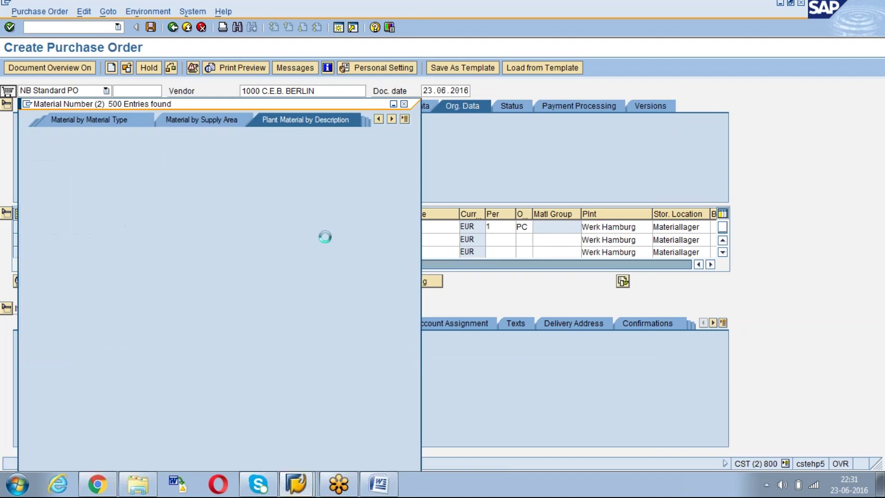
drag(413, 109, 402, 358)
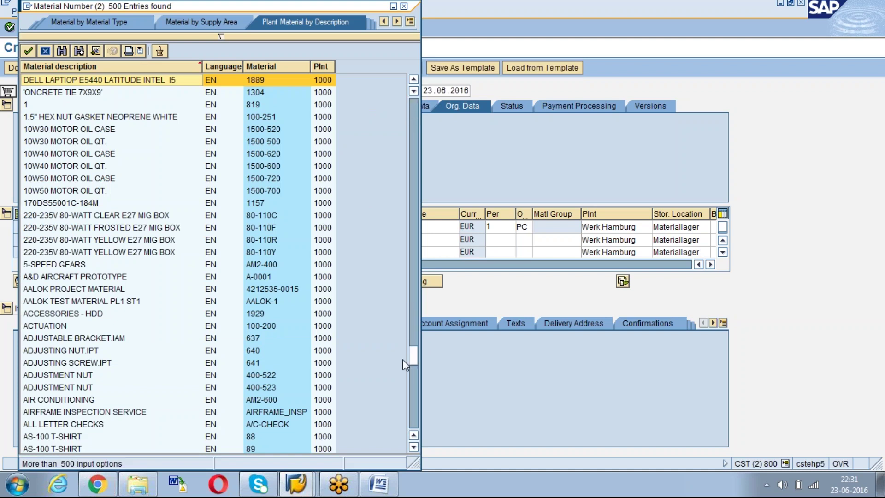
double_click(274, 338)
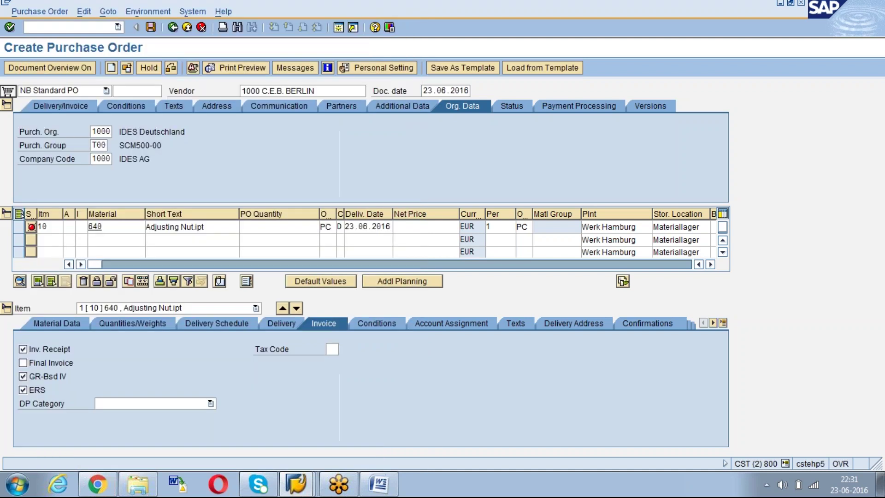
key(Return)
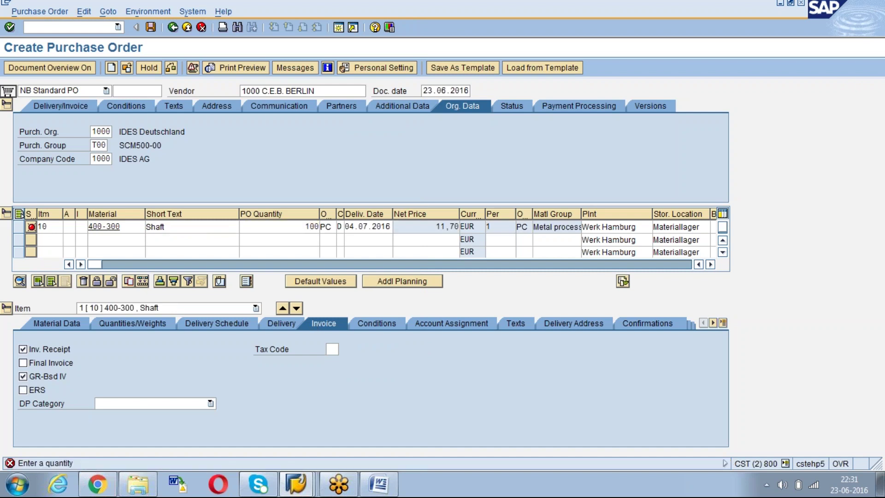
- Choose Test Item Text for item 10 and enter 'Item text to communicate the test details'
click(358, 321)
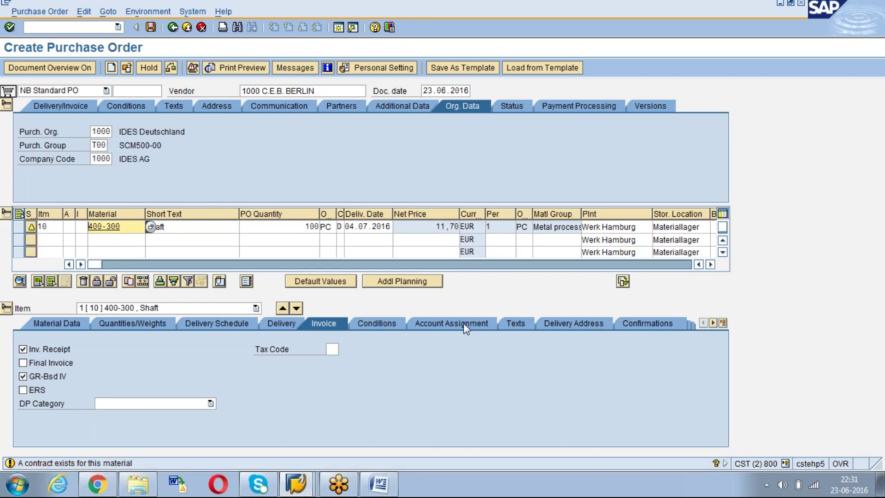
click(513, 324)
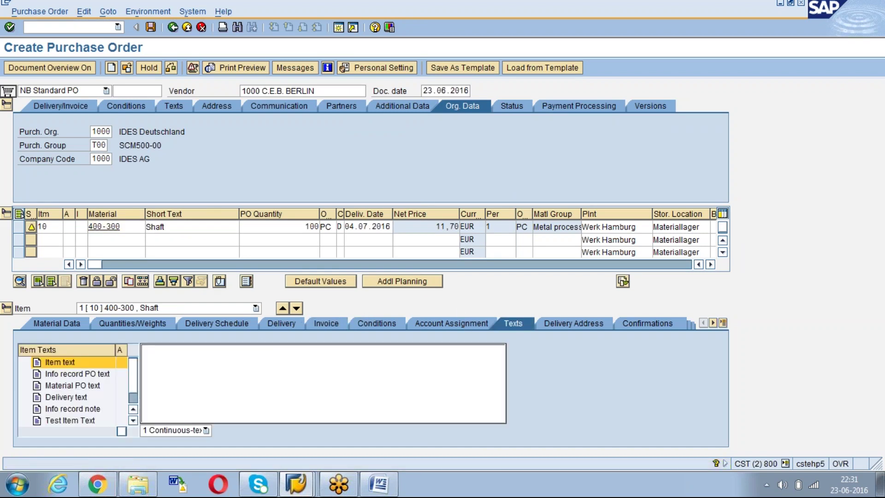
click(133, 408)
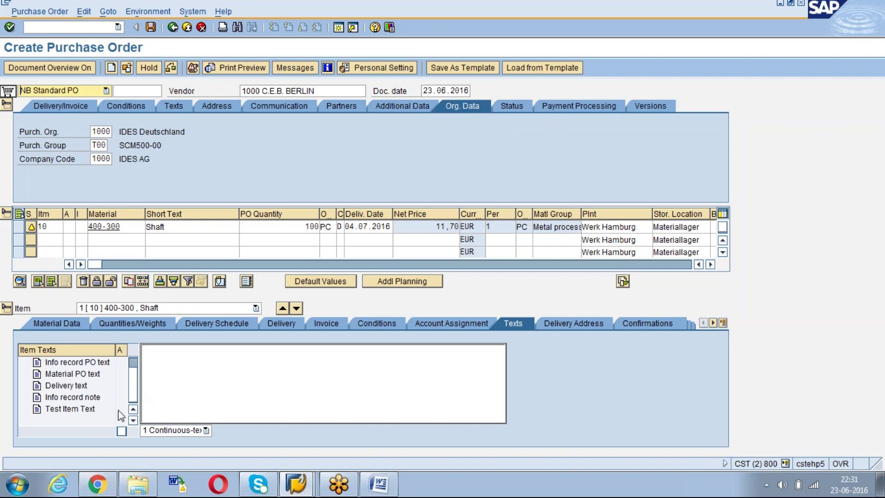
click(79, 410)
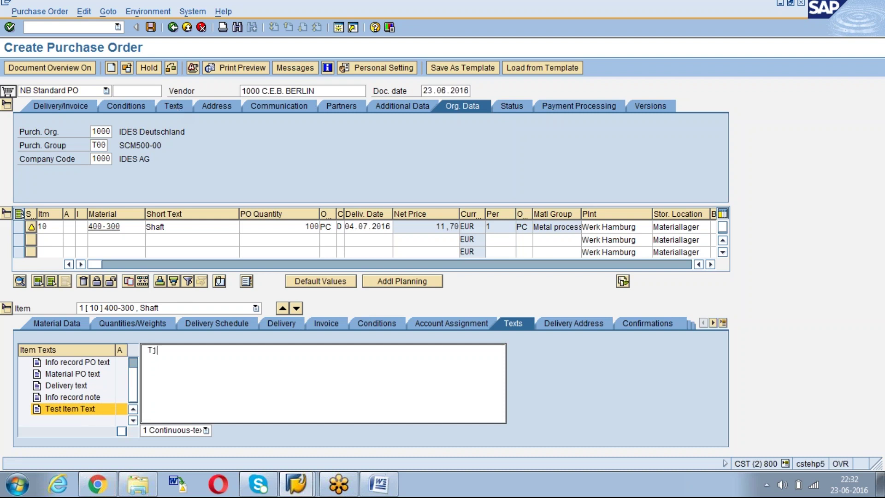
text(ljdf)
text(Item text to communicate the test details)
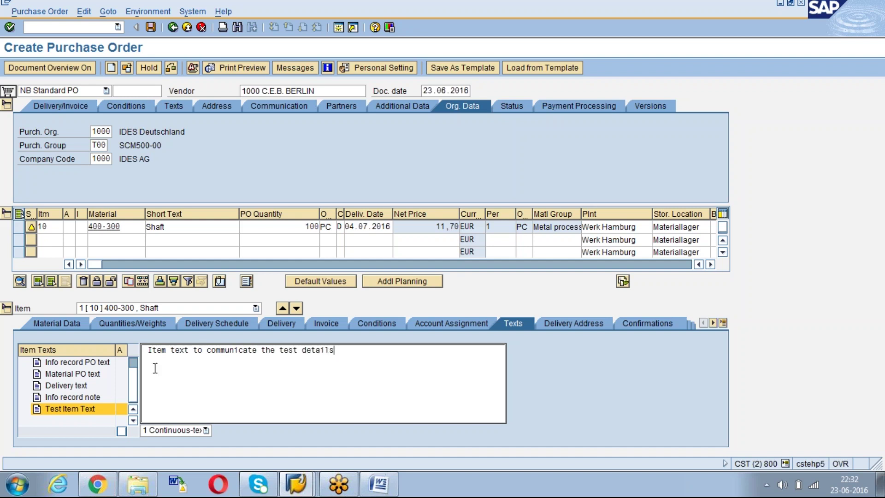
key(Return)
- Show the header texts, select the item text line, and save the purchase order
click(171, 105)
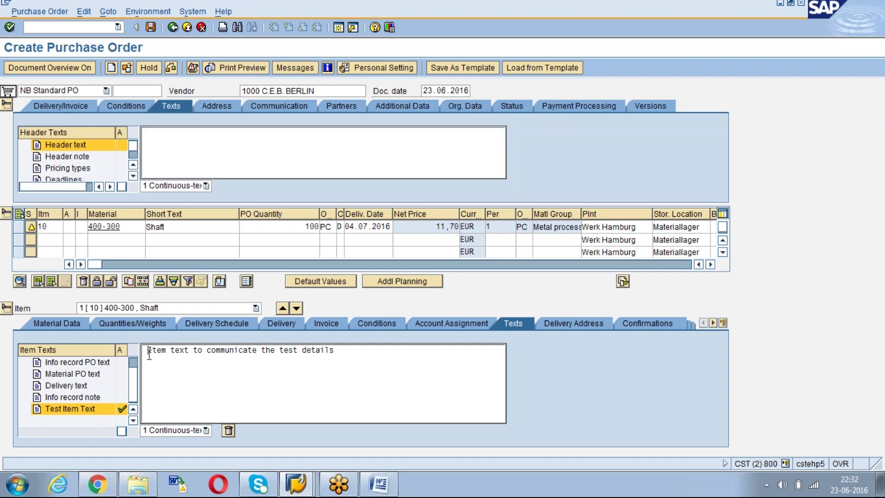
drag(149, 351, 318, 377)
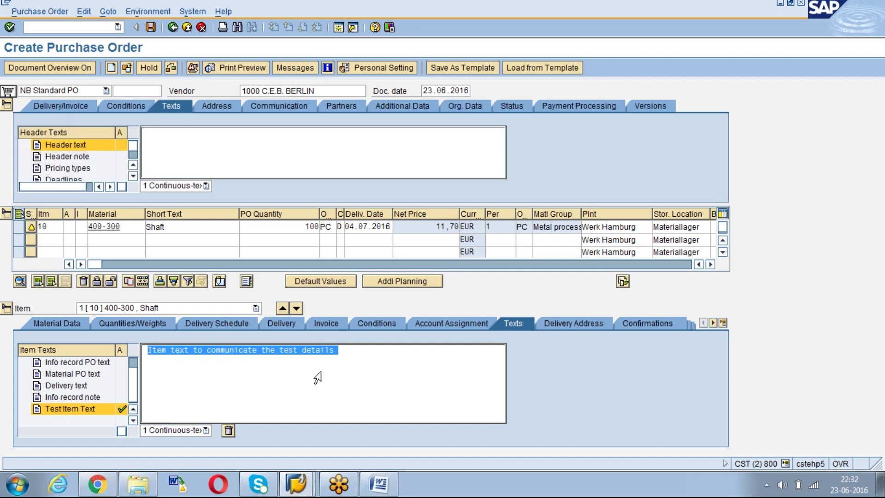
click(151, 30)
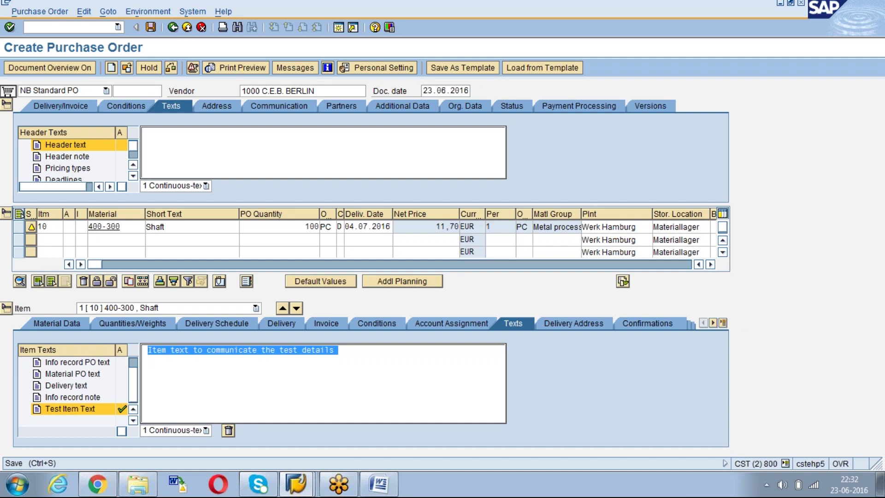